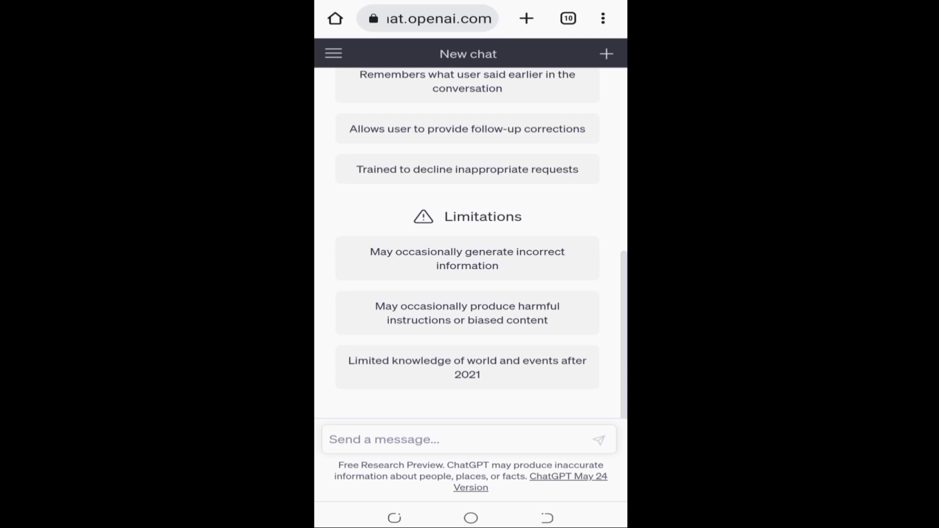
# Step: Send ChatGPT the prompt 'Type a small story for kids' to get the squirrel story
pyautogui.click(440, 439)
pyautogui.write('T')
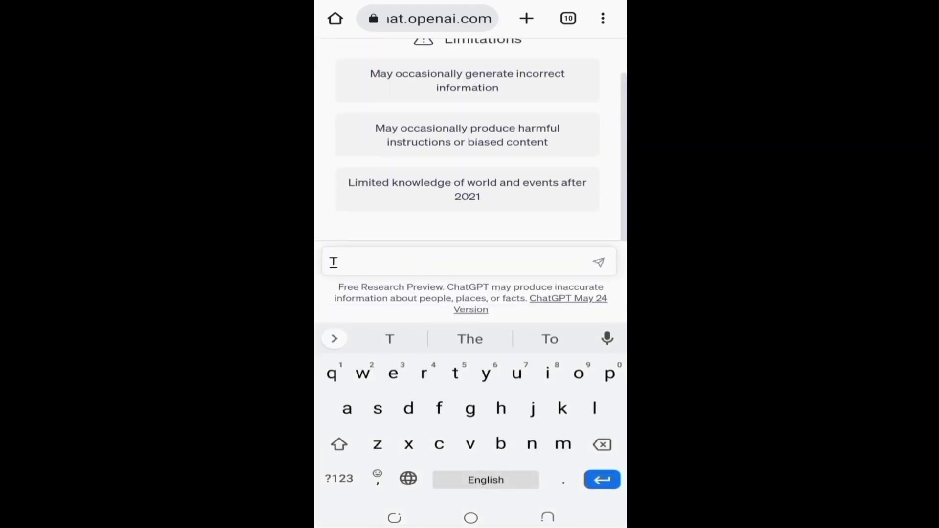
pyautogui.write('ype a ')
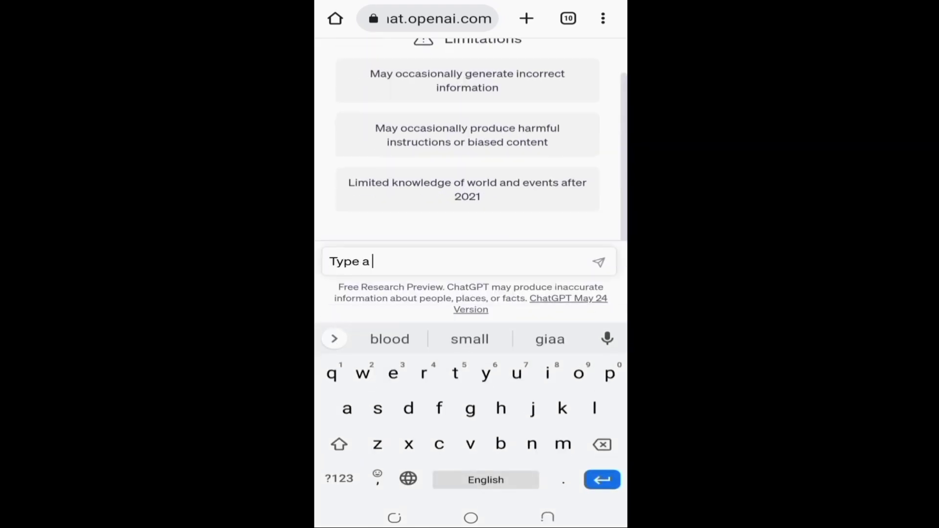
pyautogui.write('small story ')
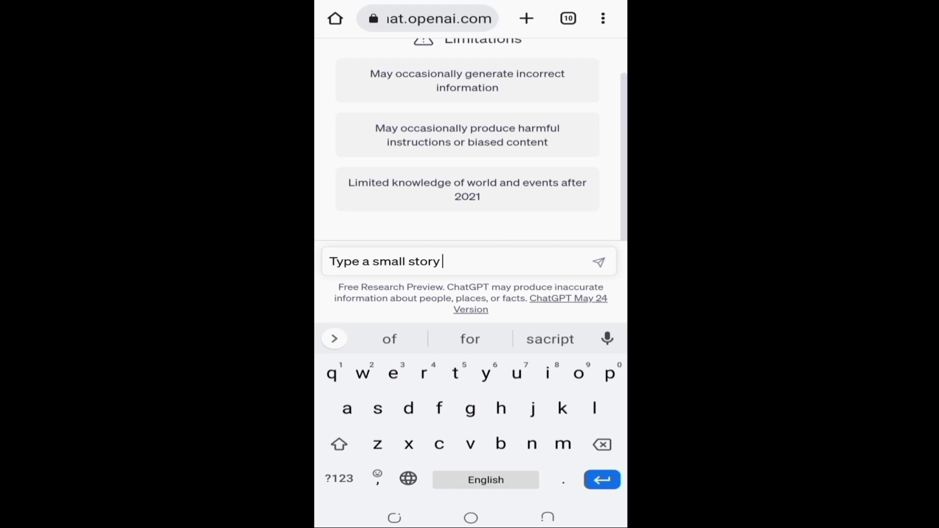
pyautogui.write('for kids')
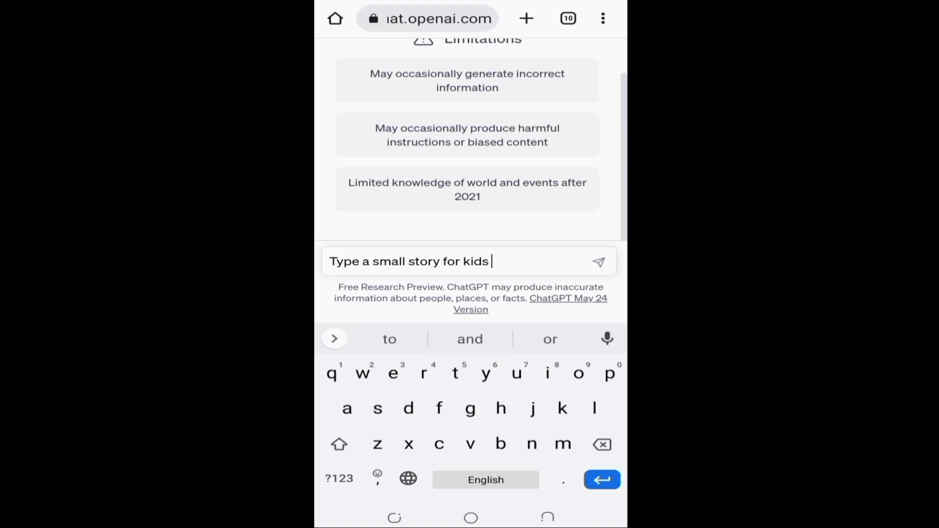
pyautogui.press('Return')
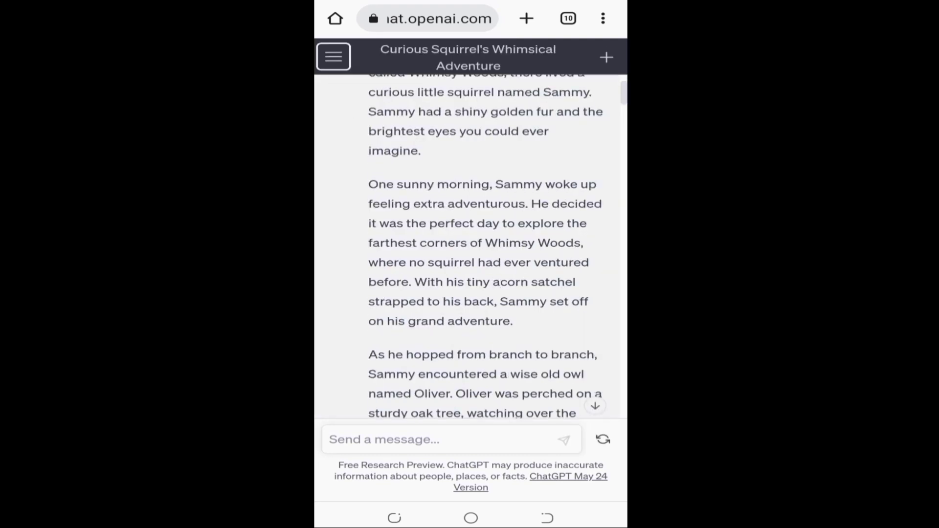
pyautogui.scroll(-10, 471, 245)
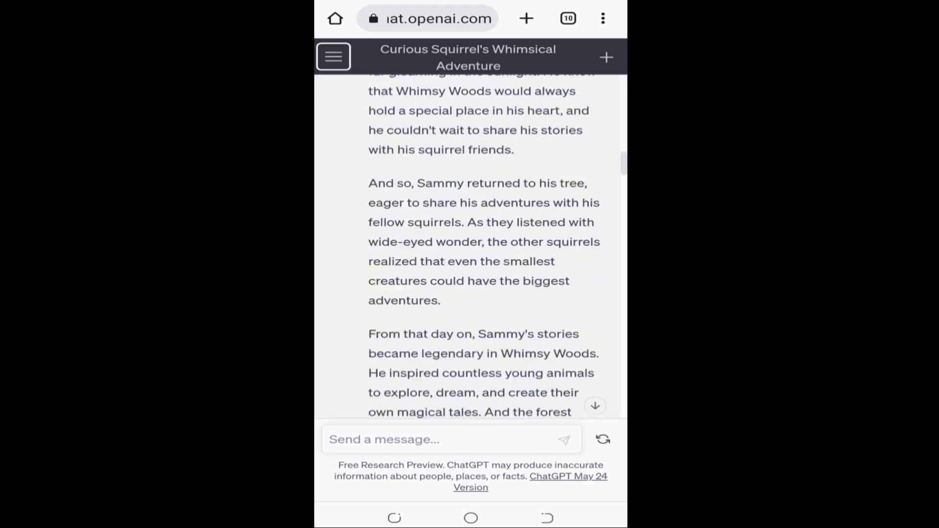
pyautogui.scroll(3, 471, 246)
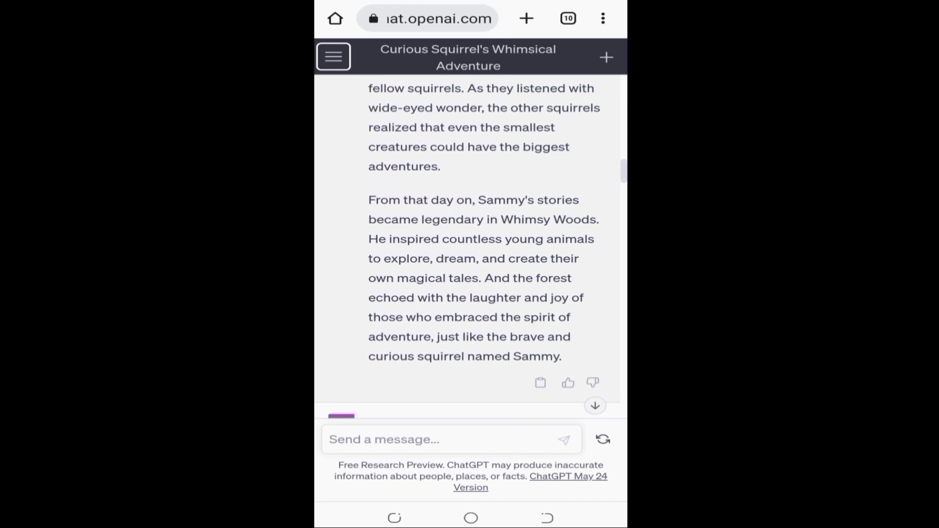
pyautogui.scroll(5, 470, 246)
pyautogui.scroll(5, 470, 246)
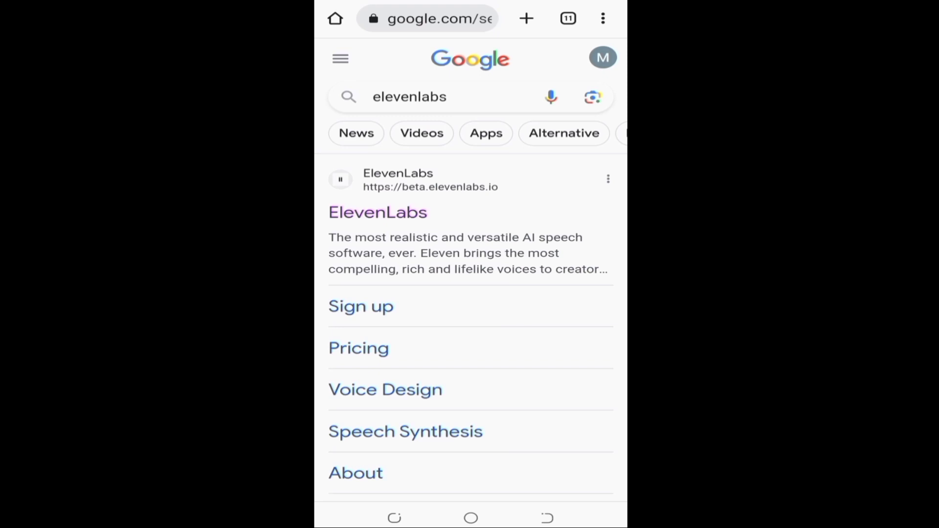
# Step: Open the ElevenLabs Prime Voice AI site from the 'elevenlabs' Google results
pyautogui.click(378, 212)
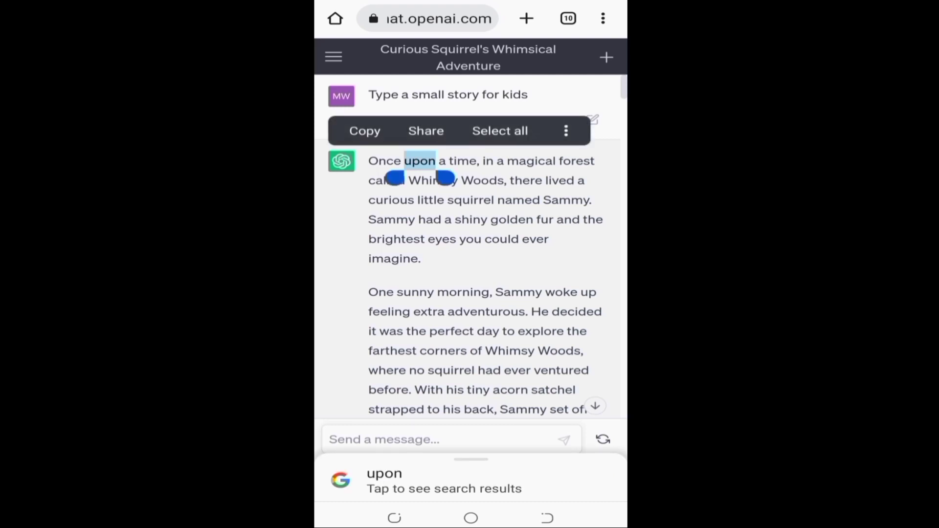
# Step: Copy the story's first paragraph from ChatGPT into ElevenLabs and switch the voice from Adam to premade/Antoni
pyautogui.moveTo(446, 178); pyautogui.dragTo(431, 275)
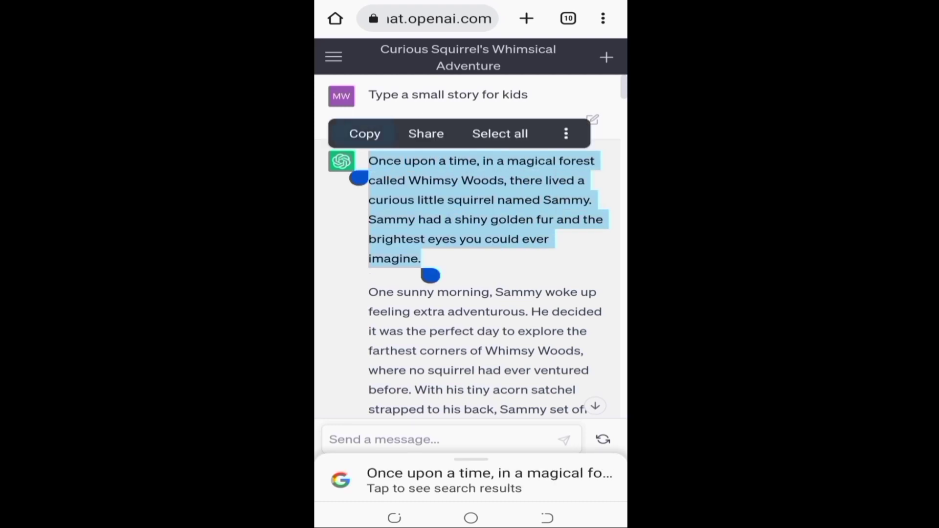
pyautogui.click(364, 294)
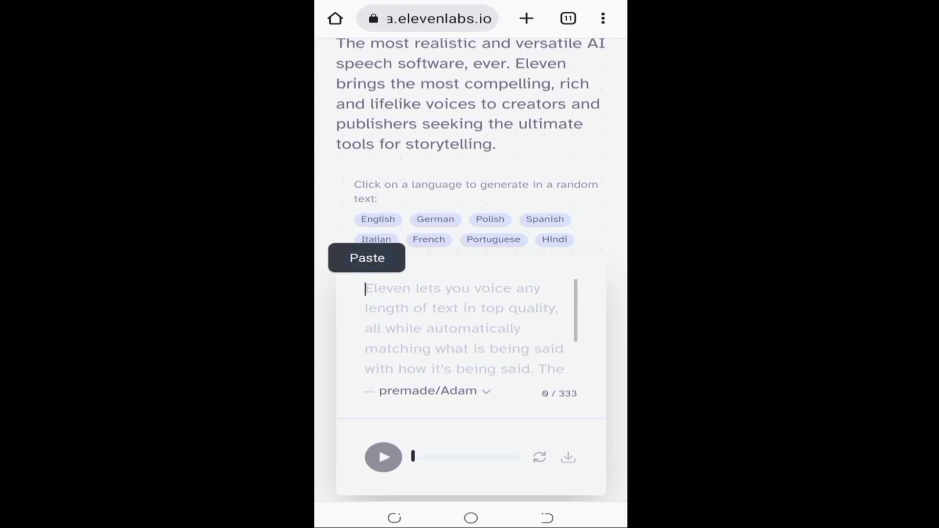
pyautogui.click(367, 257)
pyautogui.scroll(-2, 470, 294)
pyautogui.click(429, 243)
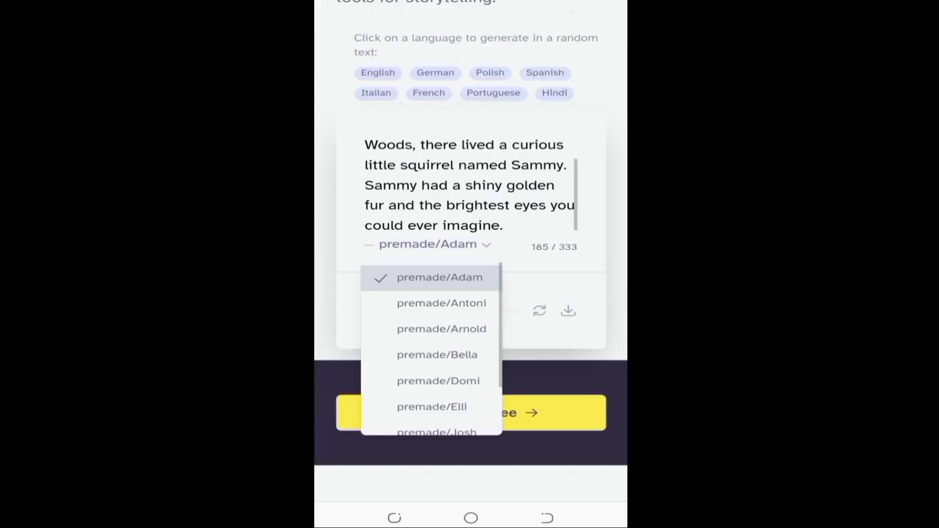
pyautogui.click(442, 303)
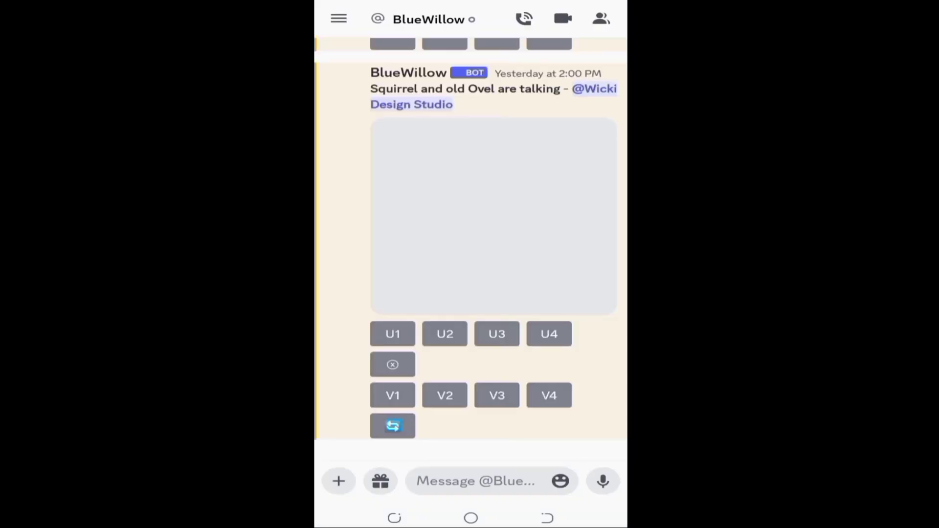
pyautogui.scroll(10, 471, 250)
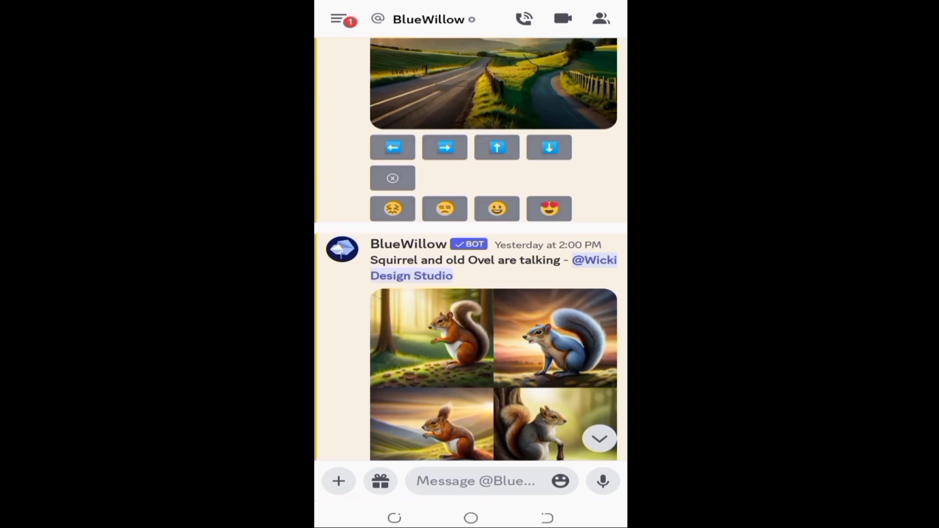
pyautogui.scroll(3, 495, 250)
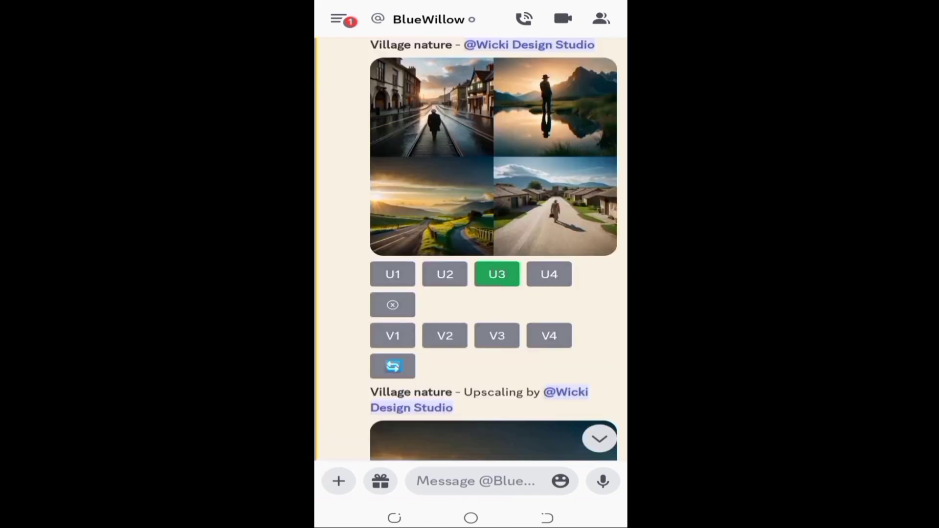
pyautogui.scroll(3, 495, 249)
pyautogui.scroll(3, 493, 250)
pyautogui.scroll(2, 494, 250)
pyautogui.scroll(3, 494, 250)
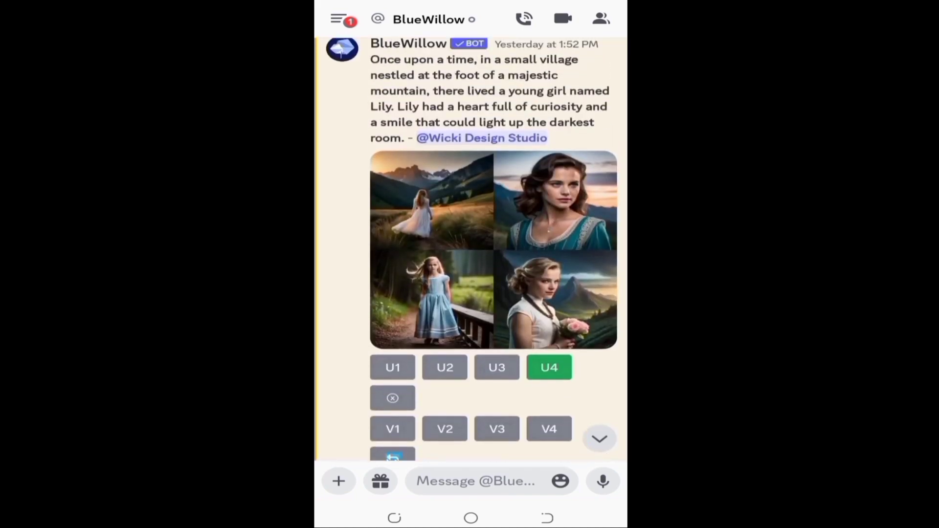
pyautogui.scroll(3, 494, 249)
pyautogui.scroll(3, 494, 250)
pyautogui.scroll(2, 494, 249)
pyautogui.scroll(3, 494, 249)
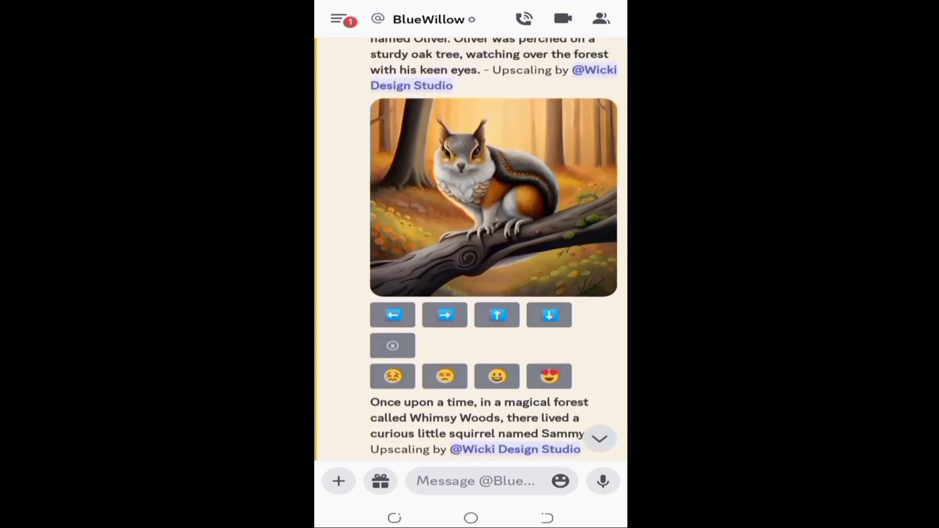
pyautogui.scroll(1, 494, 250)
pyautogui.scroll(1, 494, 249)
pyautogui.scroll(4, 494, 250)
pyautogui.scroll(2, 494, 250)
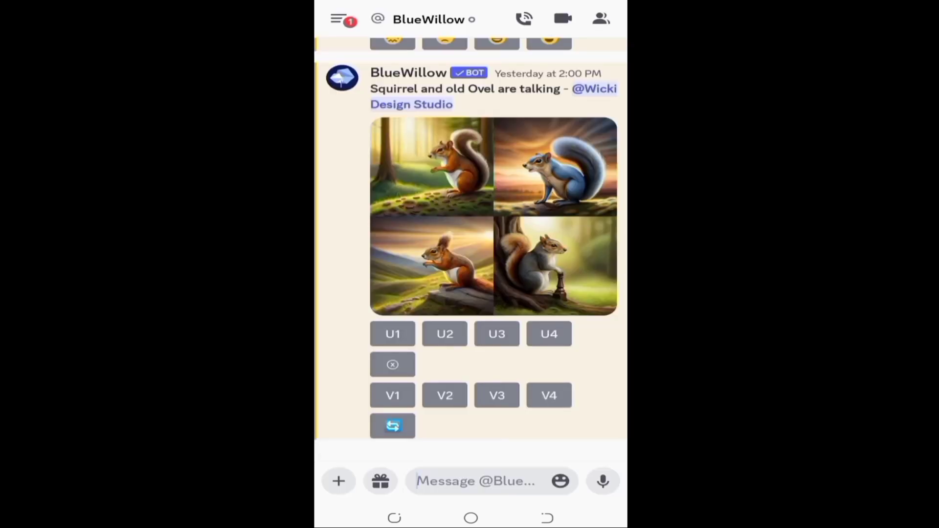
# Step: Send BlueWillow an /imagine request with the squirrel story's opening paragraph as the prompt
pyautogui.click(493, 481)
pyautogui.click(339, 479)
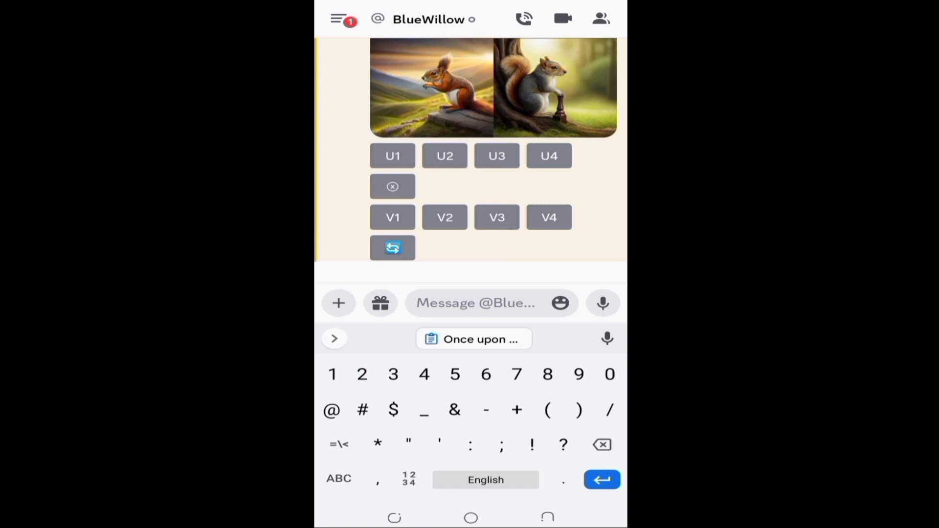
pyautogui.write('/ima')
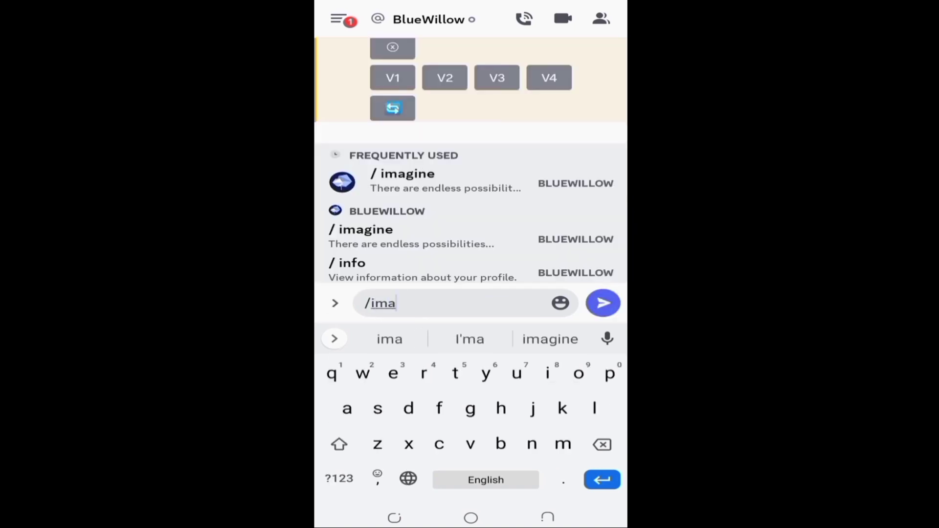
pyautogui.write('gine')
pyautogui.click(403, 152)
pyautogui.click(481, 315)
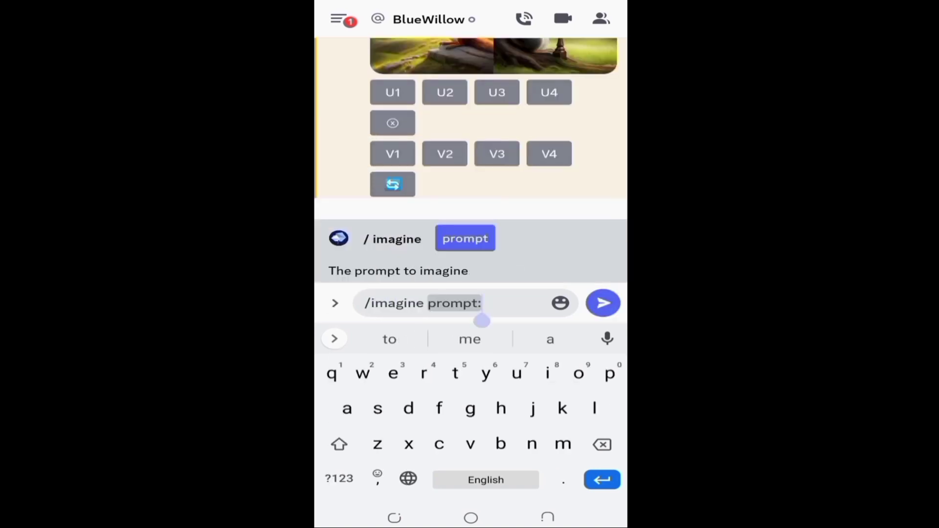
pyautogui.click(535, 272)
pyautogui.click(603, 270)
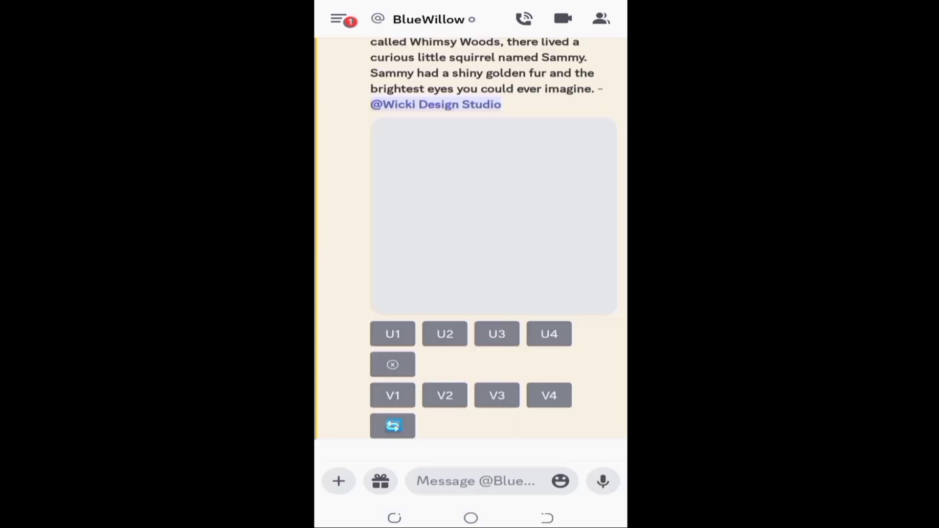
# Step: Upscale the first of the four squirrel images and save it to the phone
pyautogui.click(393, 334)
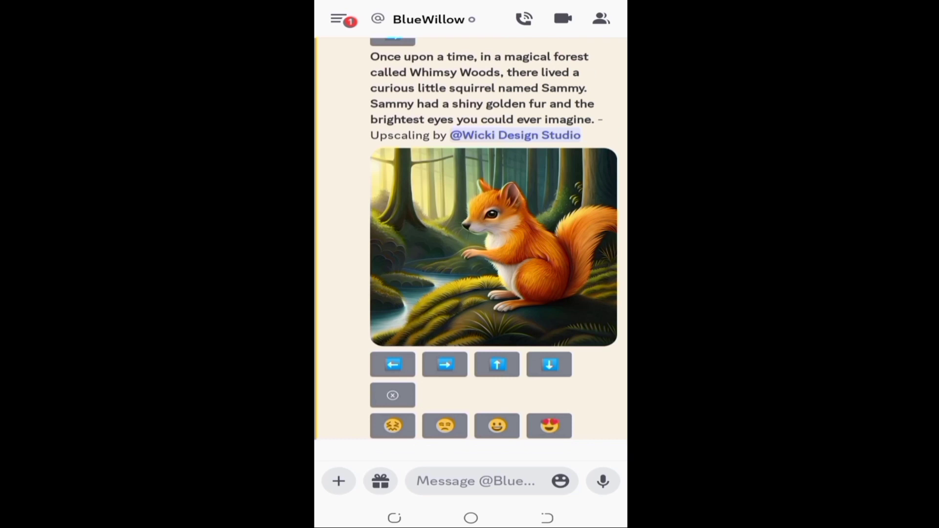
pyautogui.click(494, 247)
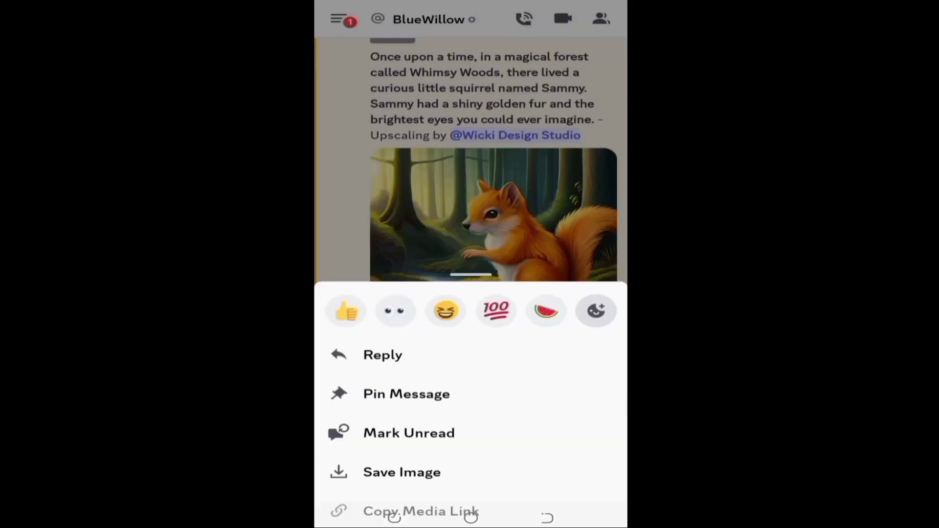
pyautogui.click(401, 403)
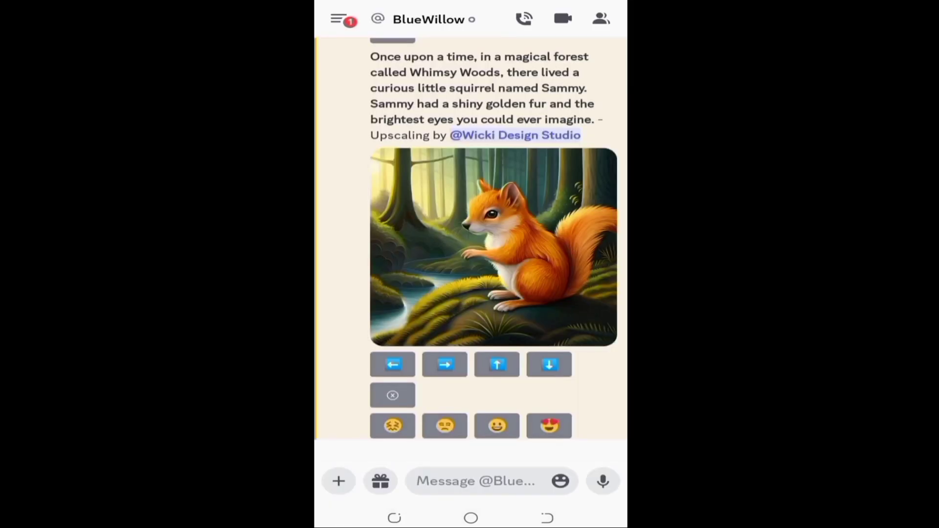
# Step: Select the 'One sunny morning' paragraph and send it to BlueWillow as a new /imagine prompt
pyautogui.moveTo(432, 194)
pyautogui.mouseDown()
pyautogui.moveTo(507, 290)
pyautogui.moveTo(514, 331)
pyautogui.mouseUp()
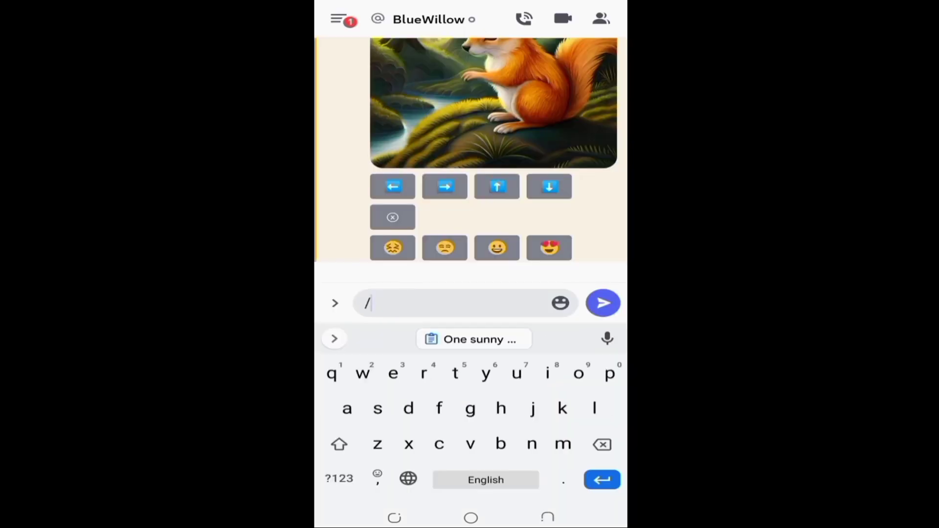
pyautogui.write('imagine')
pyautogui.click(404, 187)
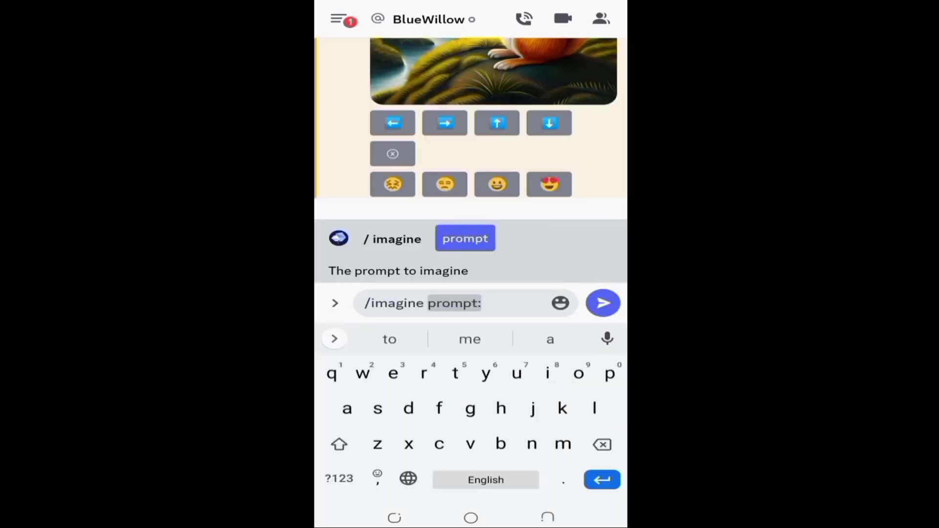
pyautogui.click(482, 313)
pyautogui.click(535, 273)
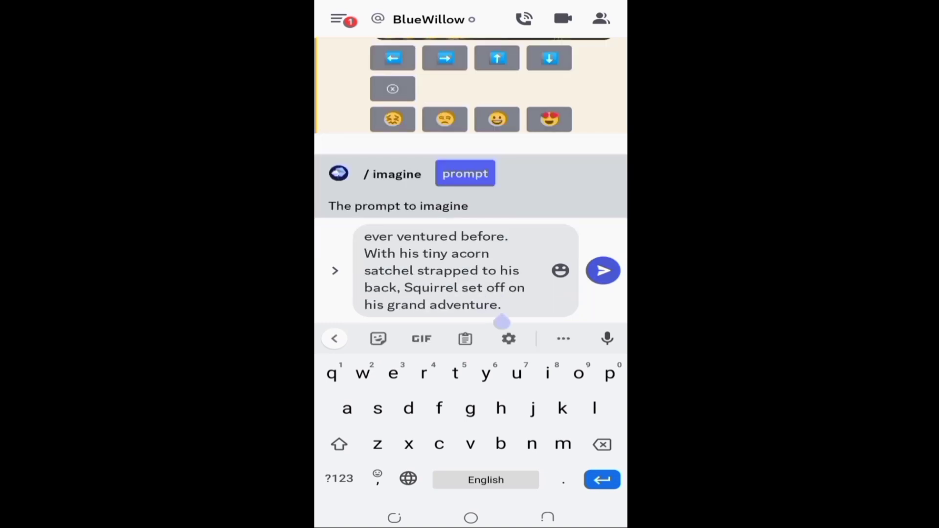
pyautogui.click(604, 271)
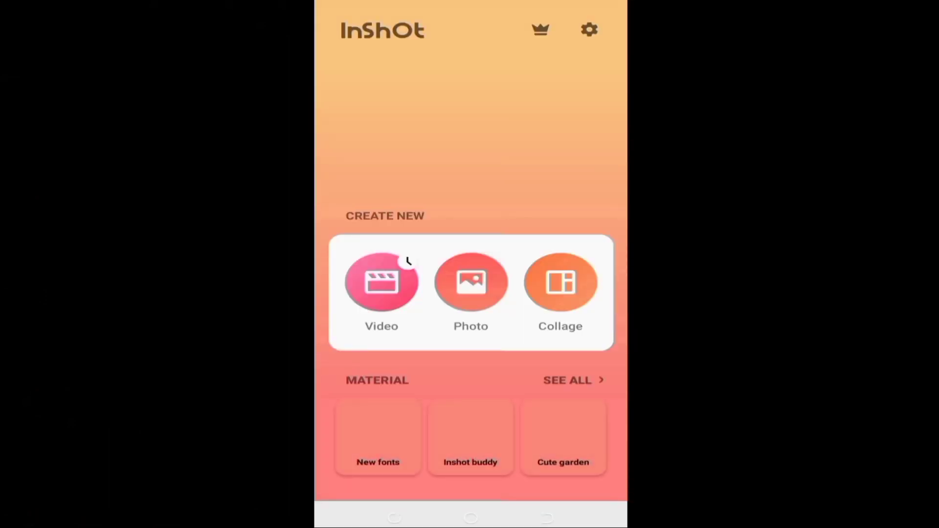
# Step: Start a new InShot video project from the squirrel and sunset landscape story pictures
pyautogui.click(406, 263)
pyautogui.click(474, 253)
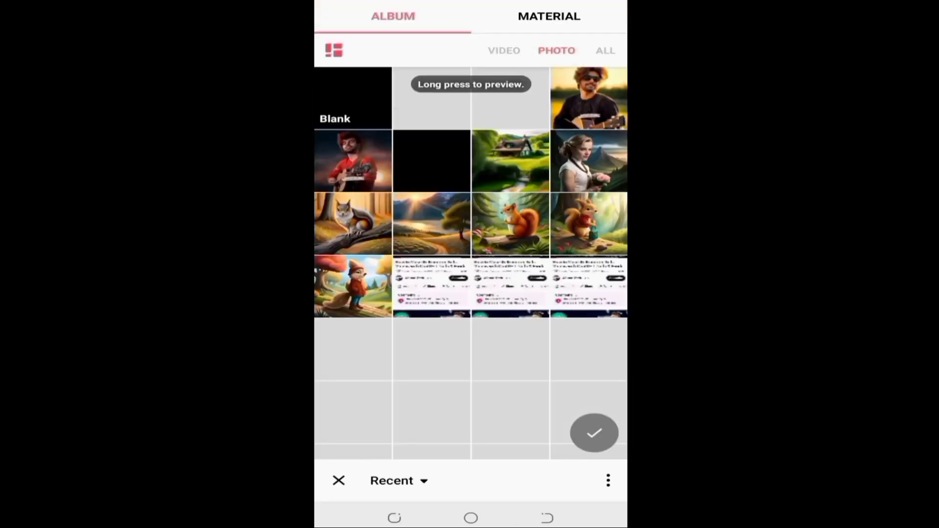
pyautogui.click(510, 224)
pyautogui.click(432, 224)
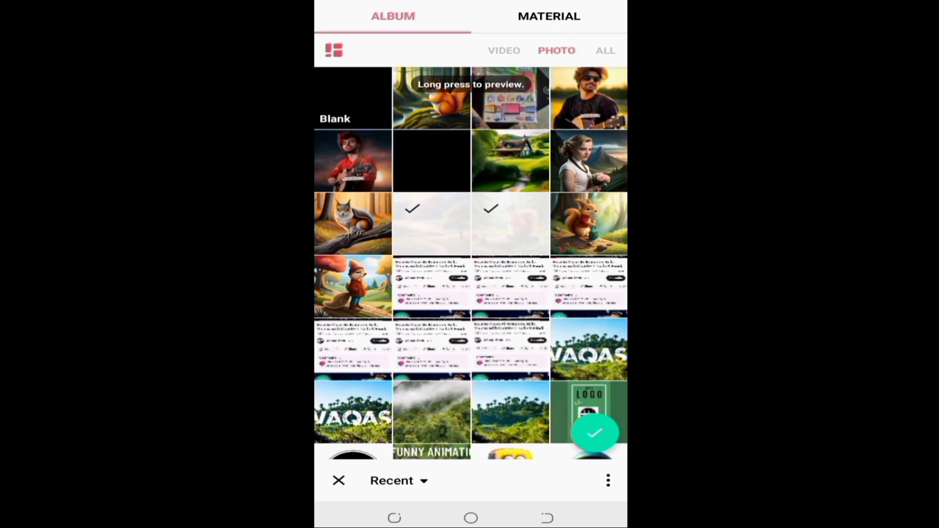
pyautogui.click(590, 224)
pyautogui.click(353, 286)
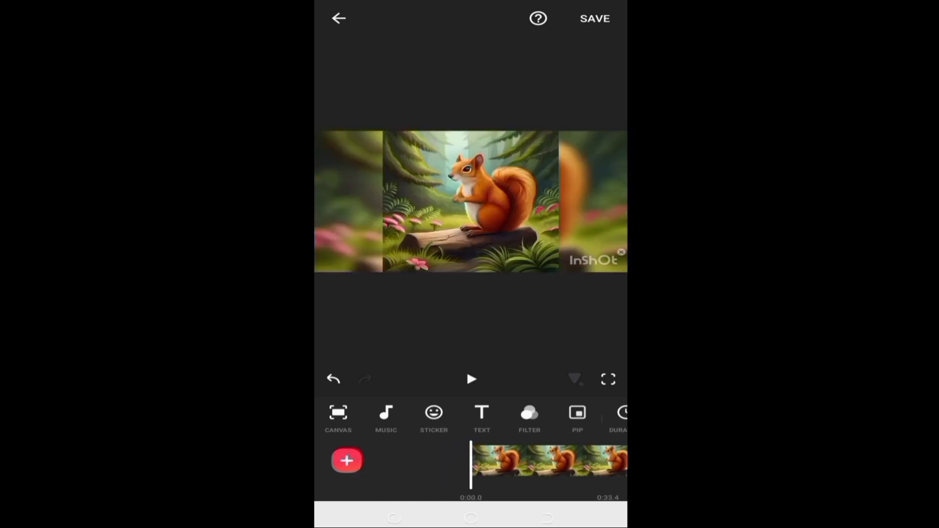
# Step: Add the premade_Antoni voiceover from My Music to the project timeline
pyautogui.click(386, 418)
pyautogui.click(424, 313)
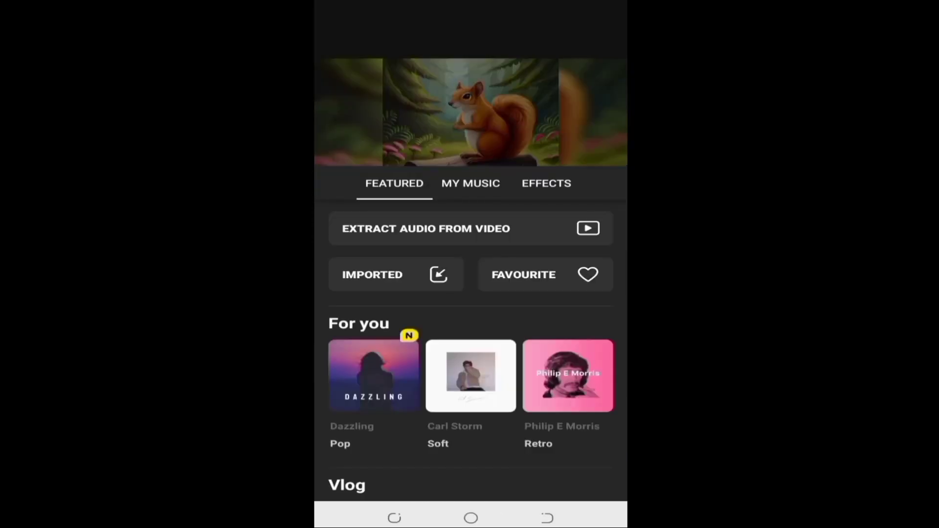
pyautogui.click(470, 183)
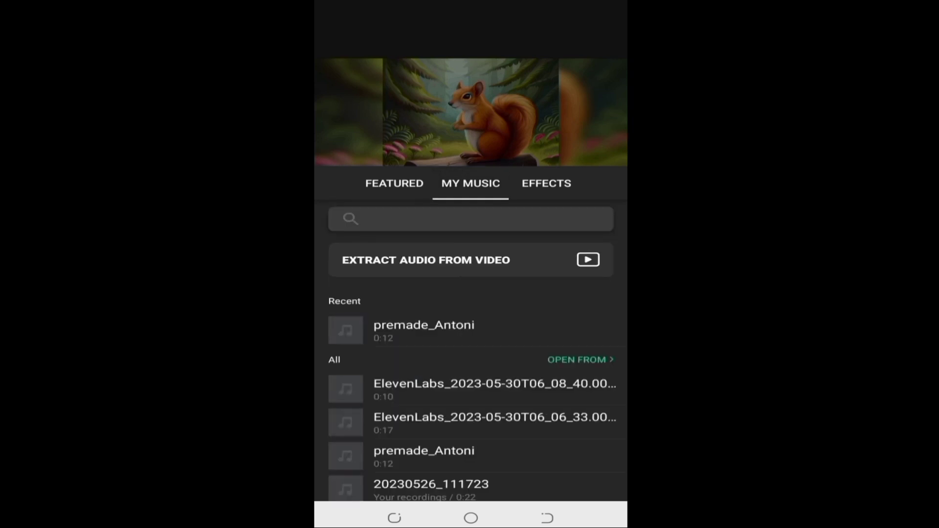
pyautogui.scroll(-3, 473, 367)
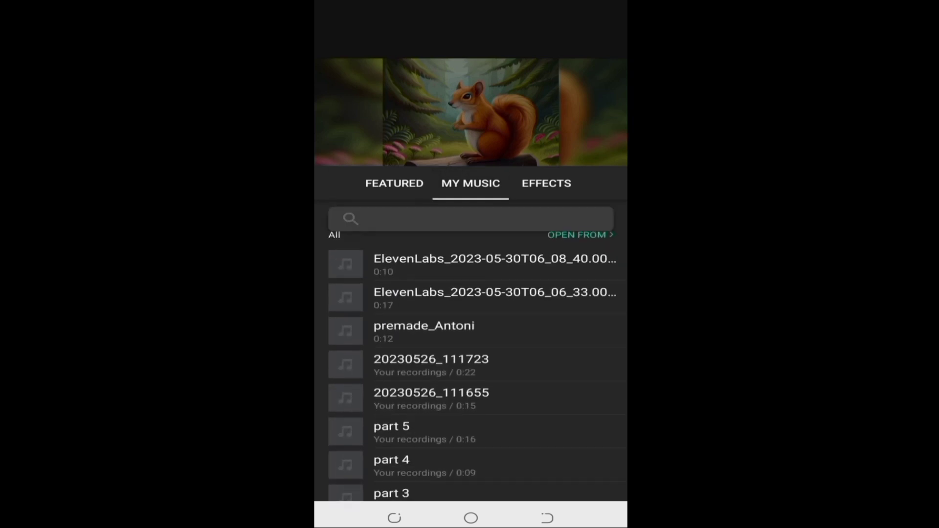
pyautogui.click(424, 330)
pyautogui.click(601, 331)
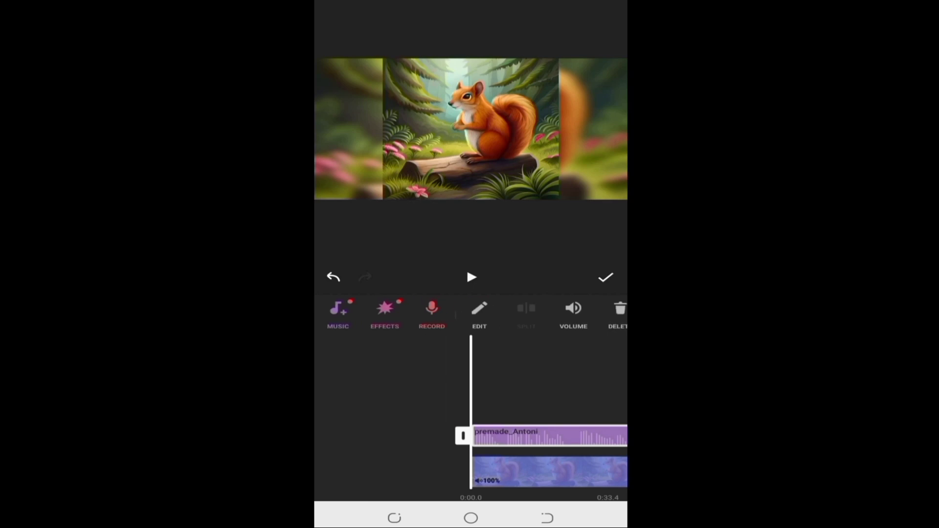
pyautogui.moveTo(557, 470); pyautogui.dragTo(411, 470)
pyautogui.click(606, 278)
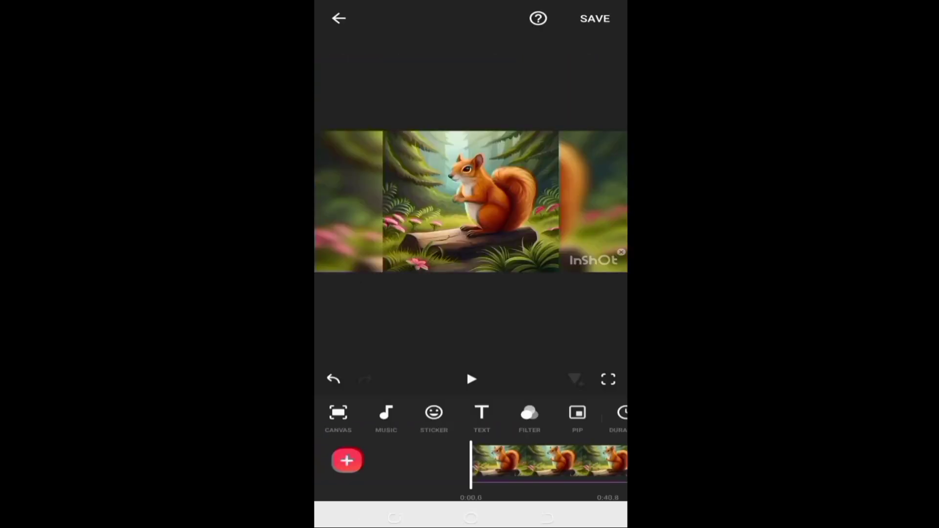
# Step: Play the assembled 40.8-second squirrel video with its voiceover to review it
pyautogui.click(471, 379)
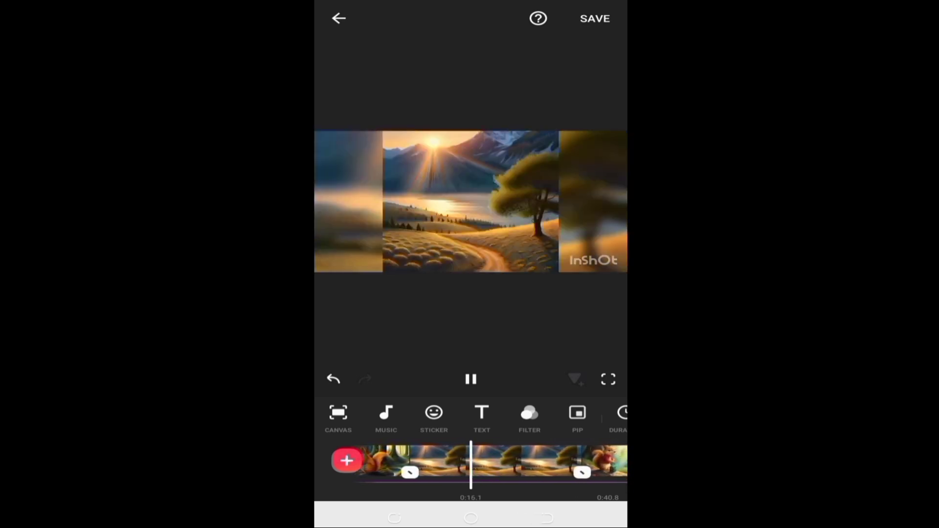
# Step: Try a circle transition between clips, then settle on a Super-set transition and accept it
pyautogui.click(557, 472)
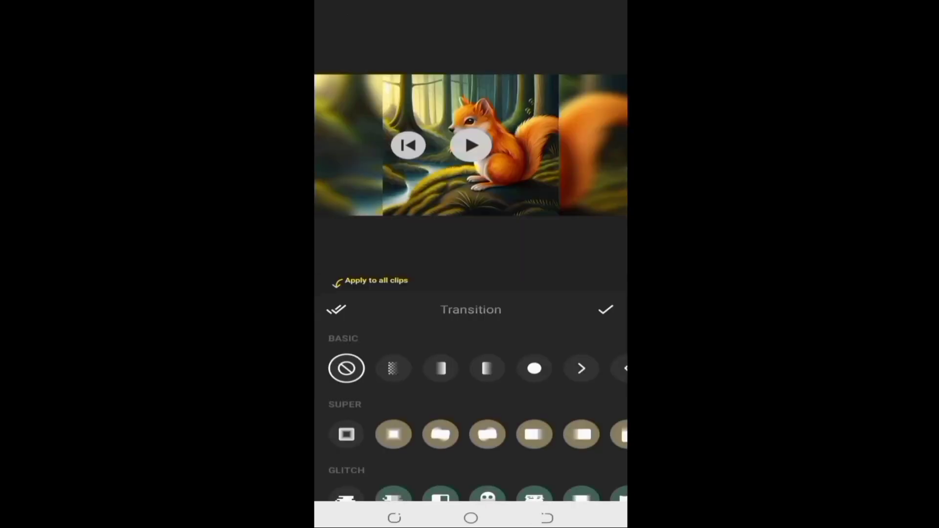
pyautogui.moveTo(573, 369)
pyautogui.mouseDown()
pyautogui.moveTo(411, 369)
pyautogui.moveTo(557, 369)
pyautogui.mouseUp()
pyautogui.click(471, 369)
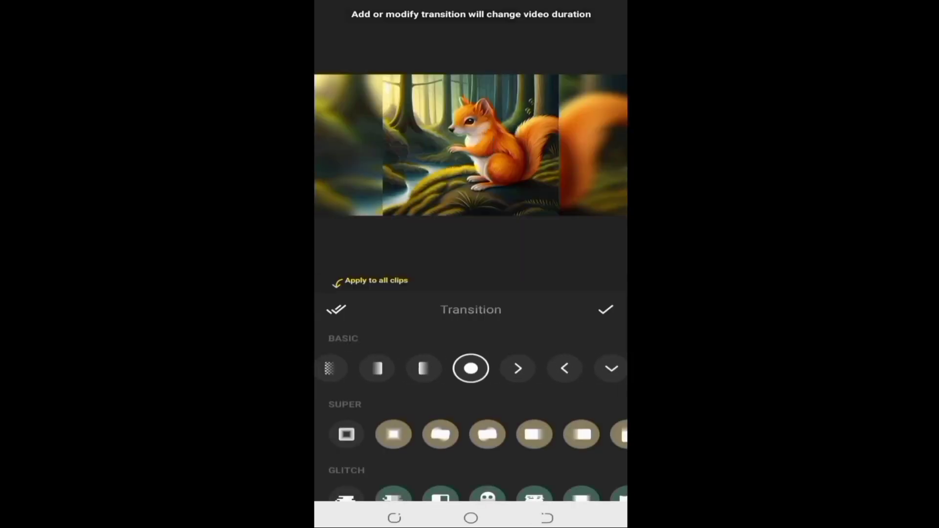
pyautogui.moveTo(382, 369); pyautogui.dragTo(448, 369)
pyautogui.click(346, 368)
pyautogui.moveTo(470, 441); pyautogui.dragTo(470, 331)
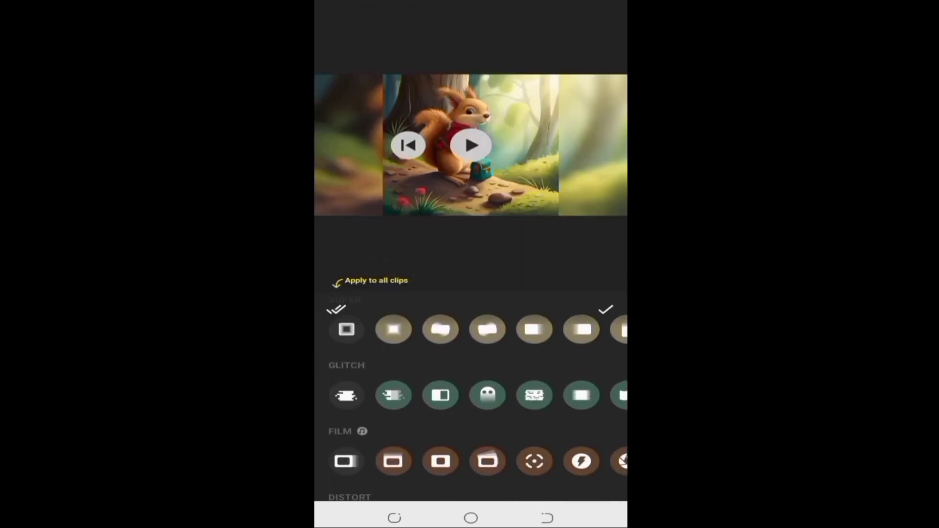
pyautogui.click(488, 329)
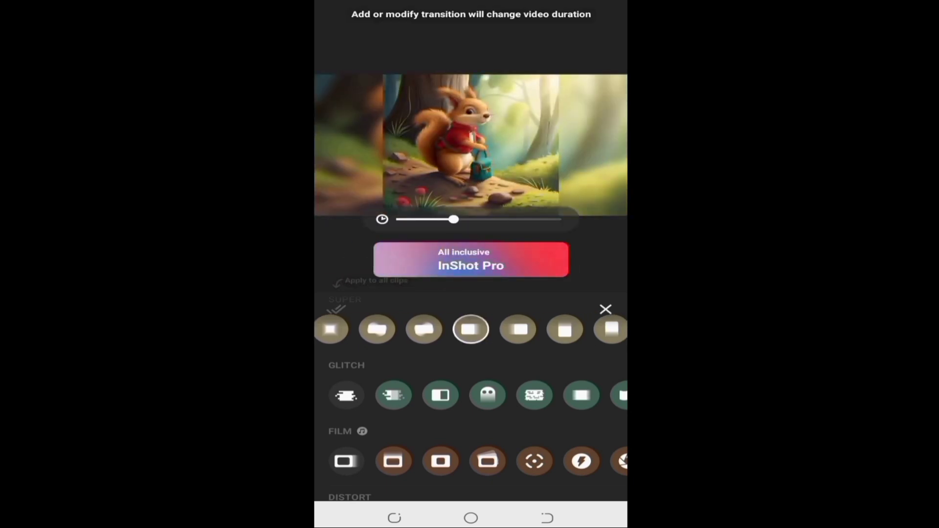
pyautogui.click(606, 310)
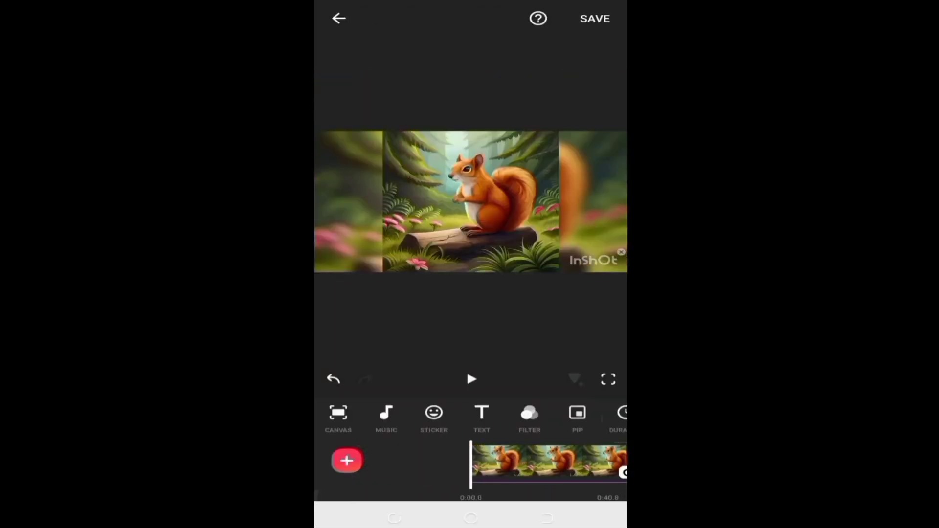
# Step: Start exporting the video as 1080p MP4
pyautogui.click(595, 19)
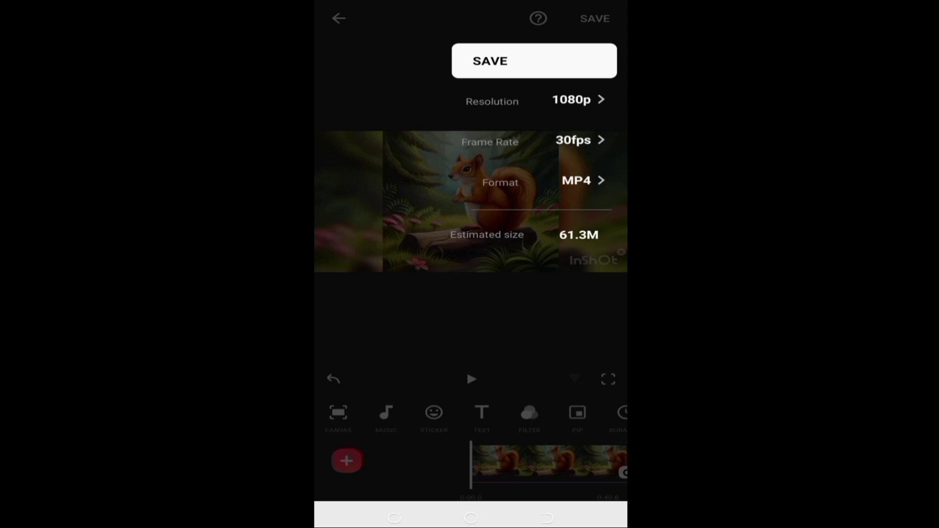
pyautogui.click(534, 61)
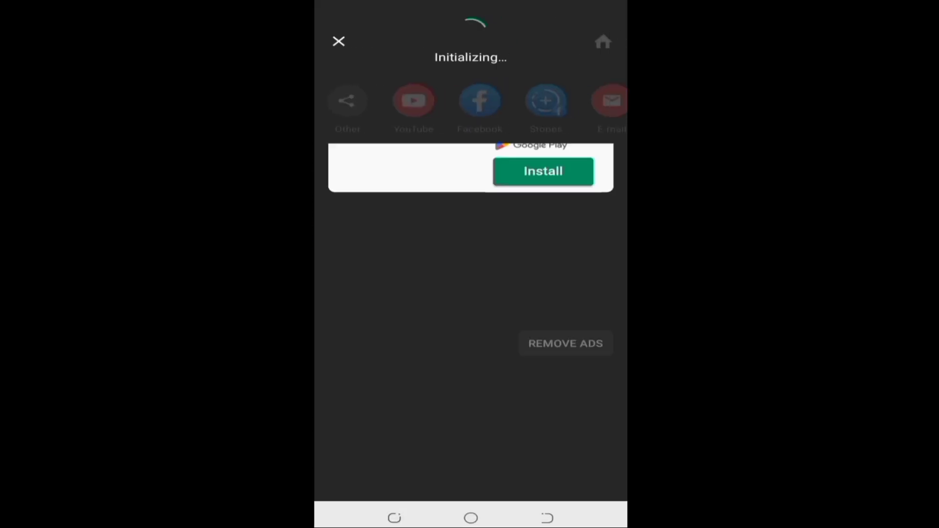